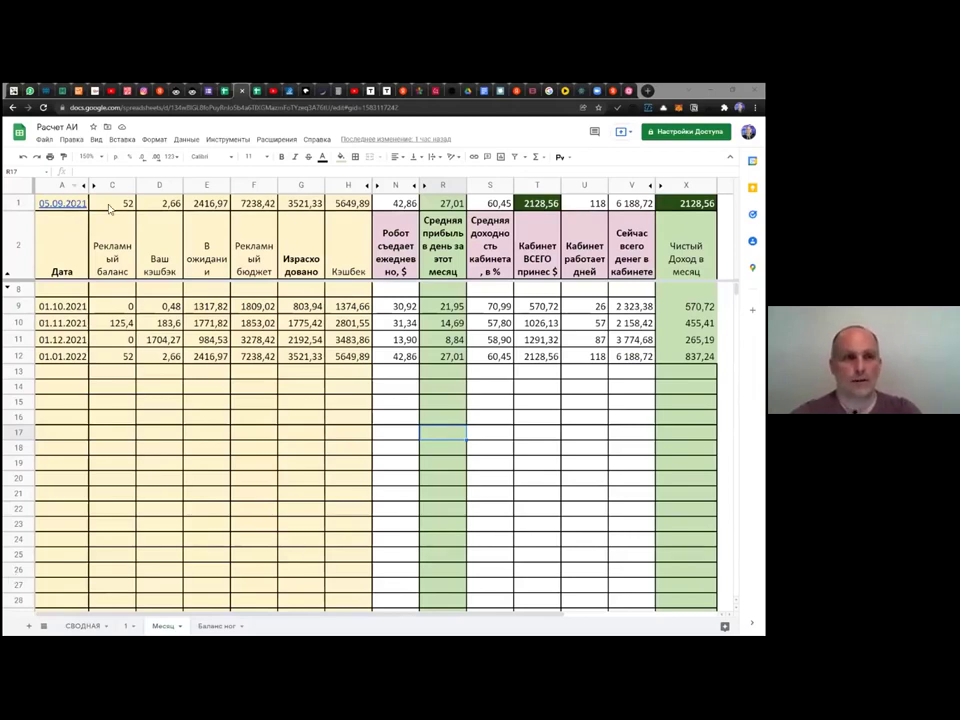
Step: Set the sheet zoom to 200% and check the start date in A1 and the advertising balance in the 01.10.2021 row
{"action": "left_click", "coordinate": [87, 156]}
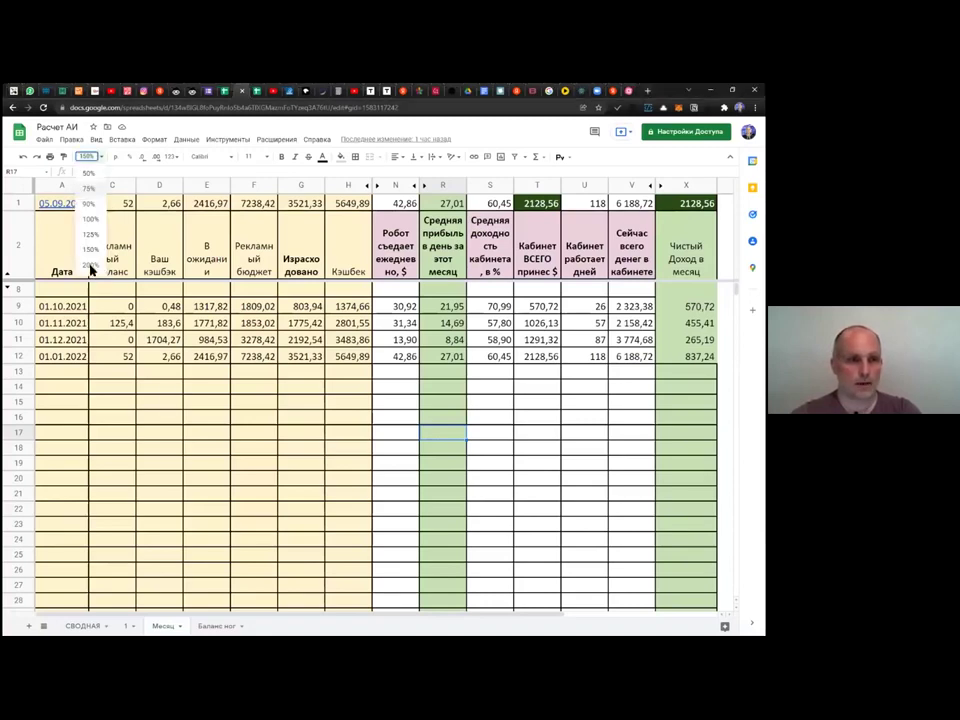
{"action": "left_click", "coordinate": [90, 264]}
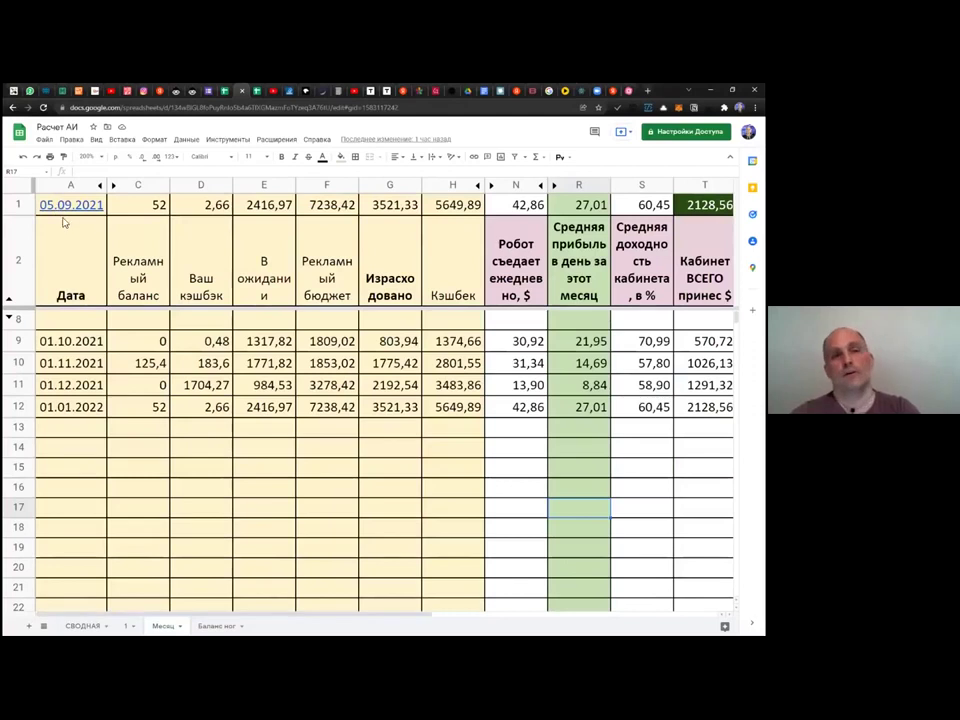
{"action": "left_click", "coordinate": [64, 207]}
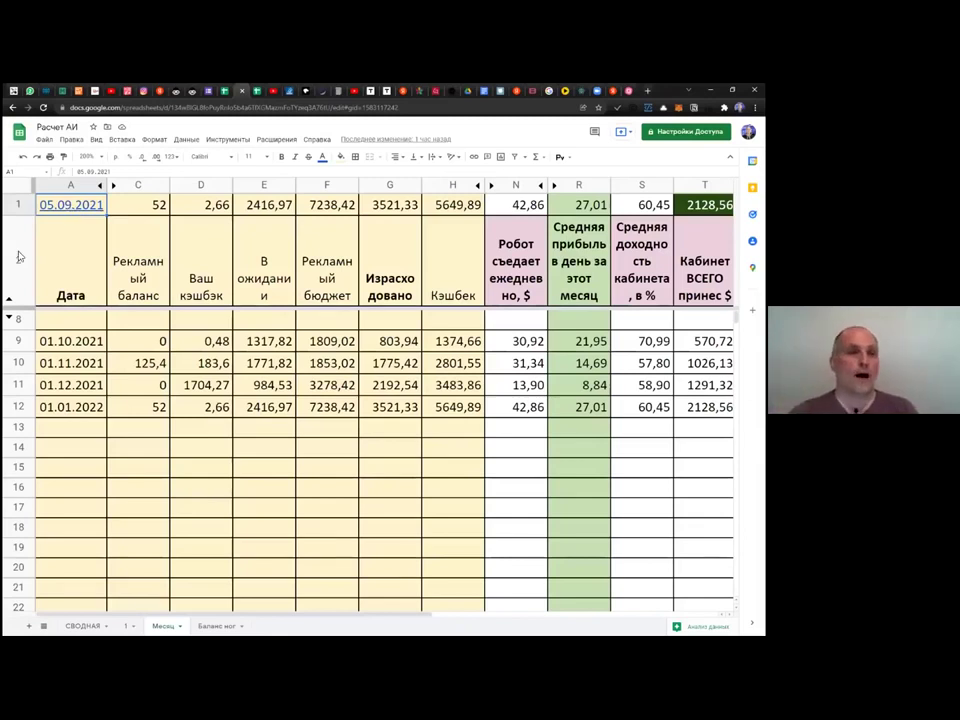
{"action": "left_click", "coordinate": [75, 347]}
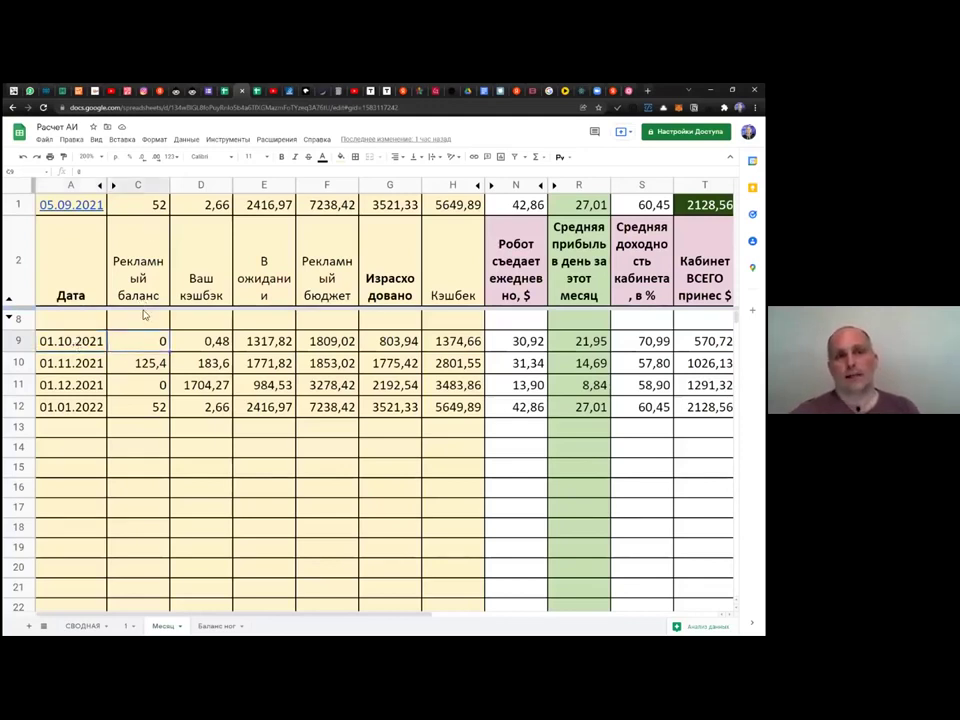
{"action": "left_click", "coordinate": [148, 346]}
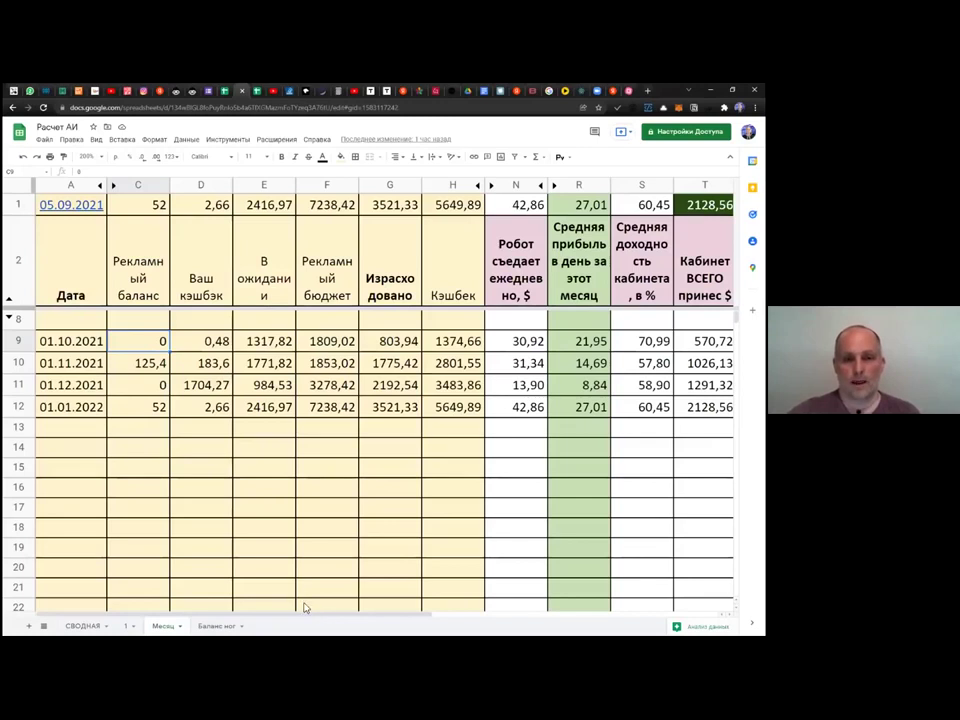
Step: Inspect the formula behind the robot's daily spend for 01.10.2021 and compare that column's values through 01.12.2021
{"action": "left_click_drag", "start_coordinate": [300, 619], "coordinate": [380, 621]}
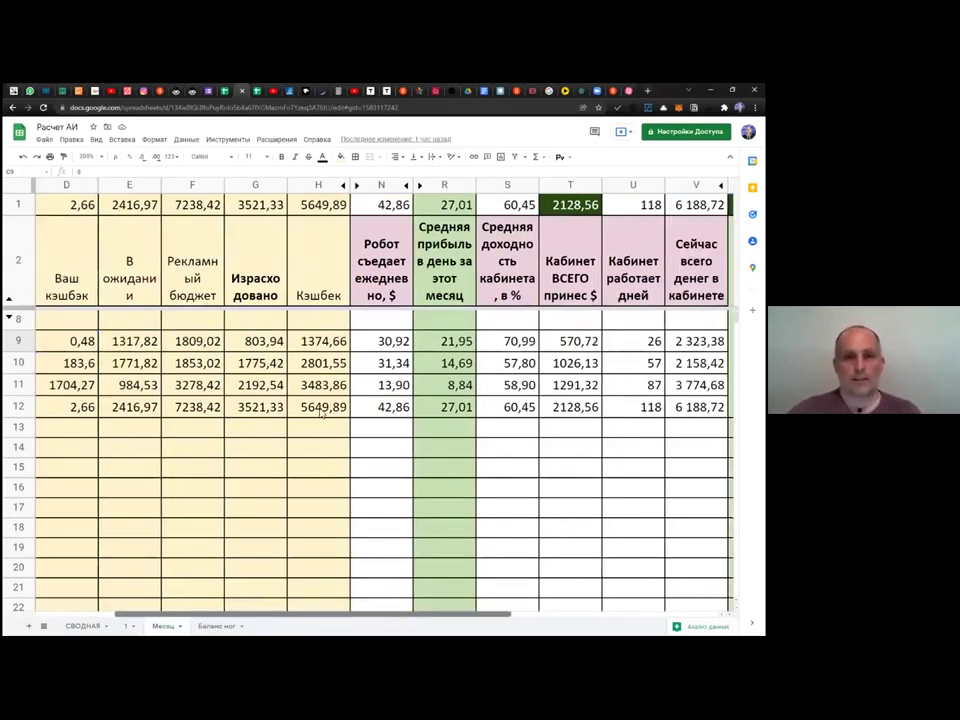
{"action": "left_click", "coordinate": [393, 340]}
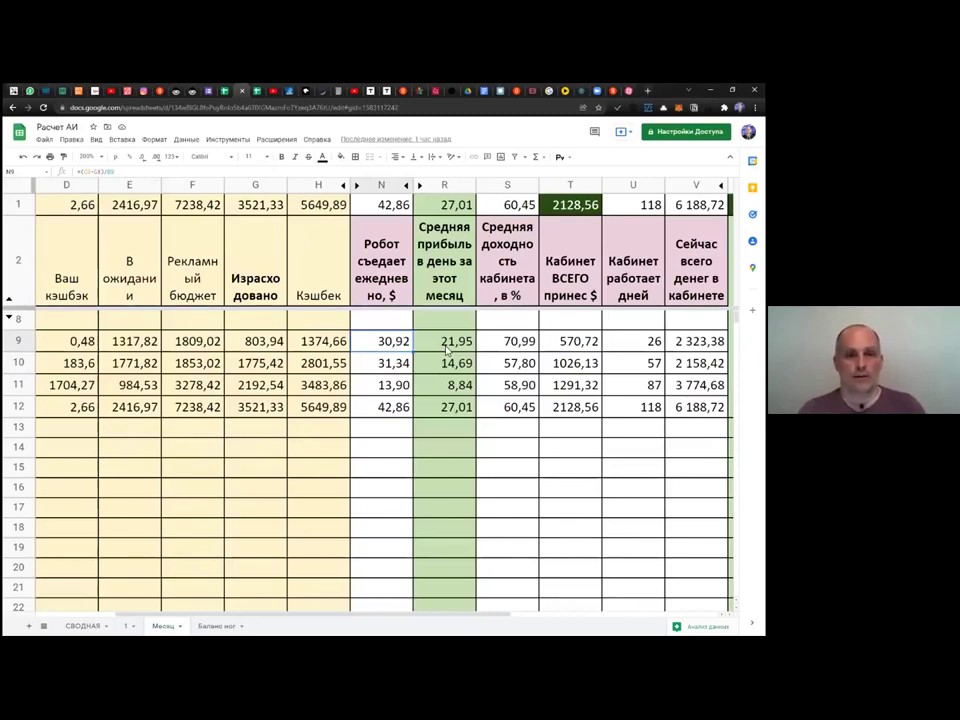
{"action": "double_click", "coordinate": [391, 342]}
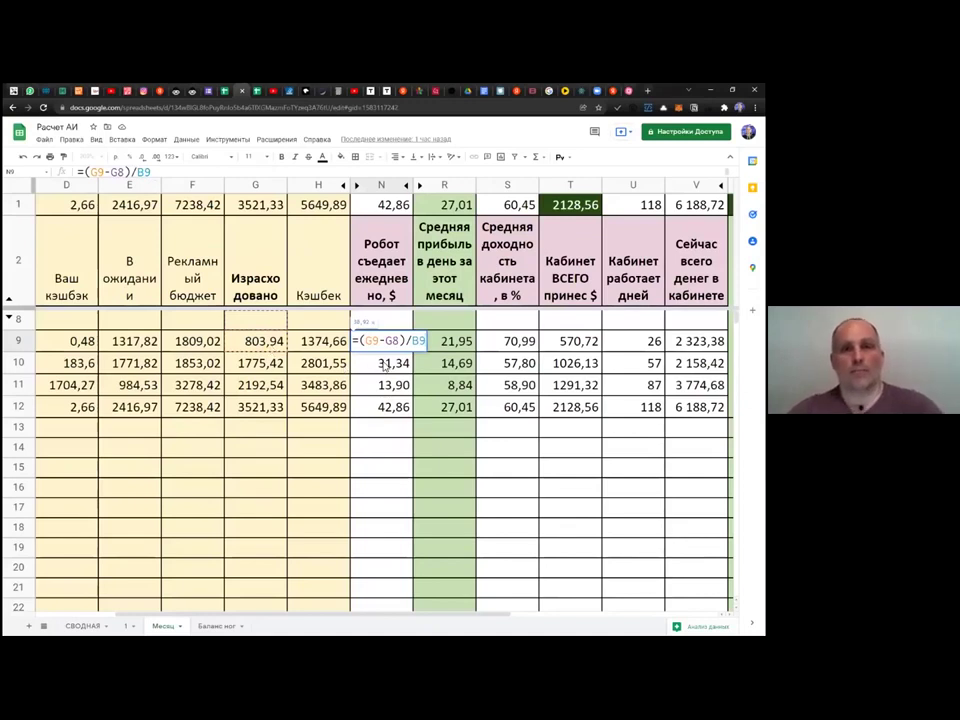
{"action": "key", "text": "Escape"}
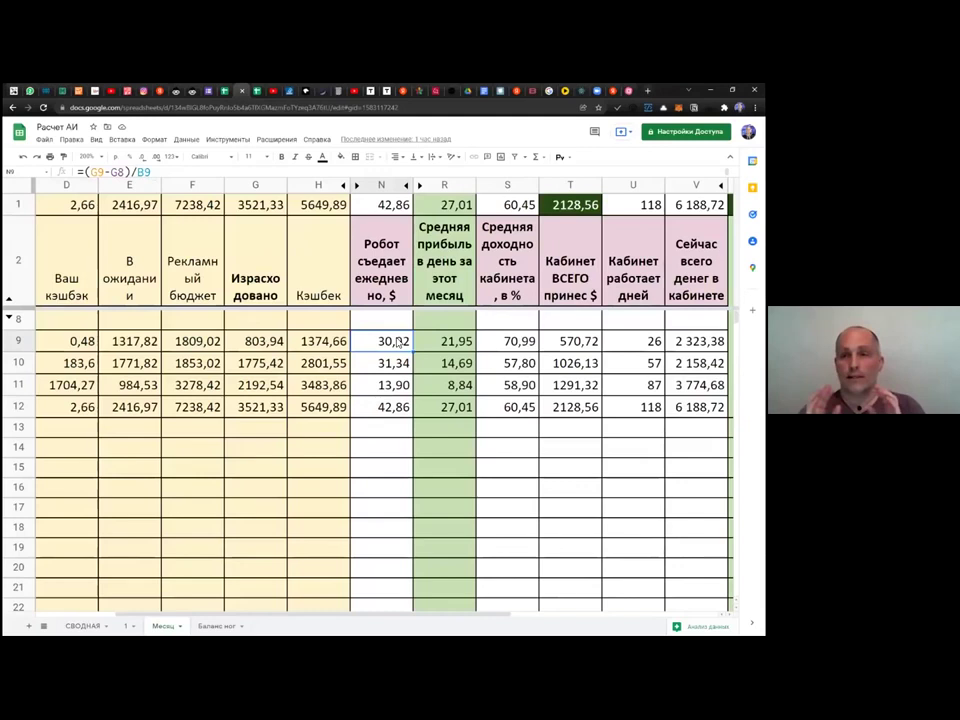
{"action": "left_click", "coordinate": [388, 365]}
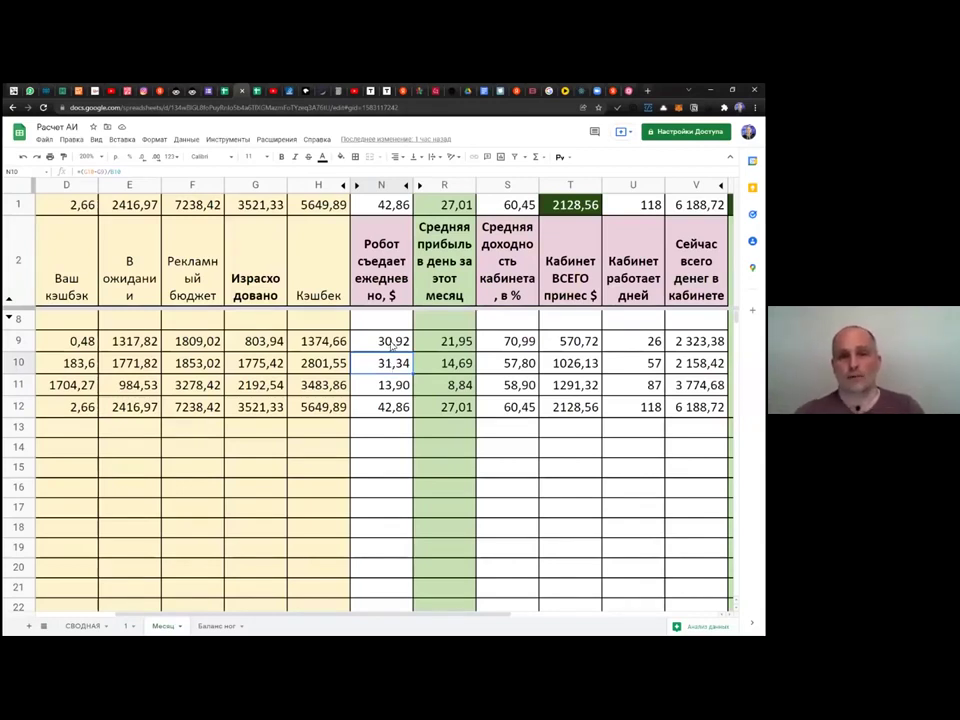
{"action": "left_click", "coordinate": [393, 343]}
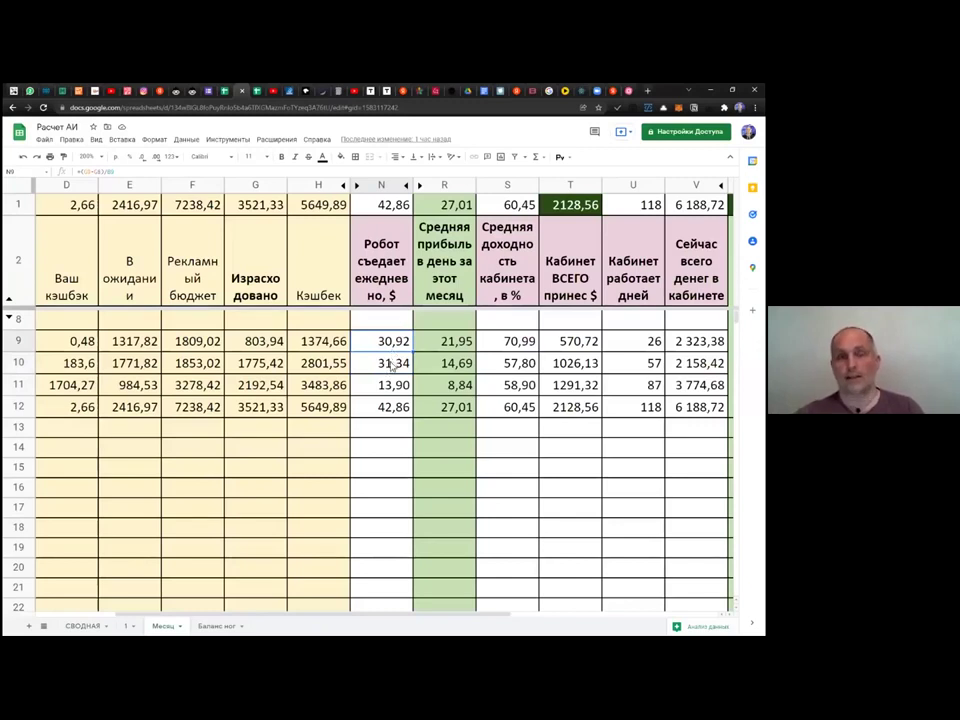
{"action": "left_click", "coordinate": [392, 366]}
{"action": "left_click", "coordinate": [393, 387]}
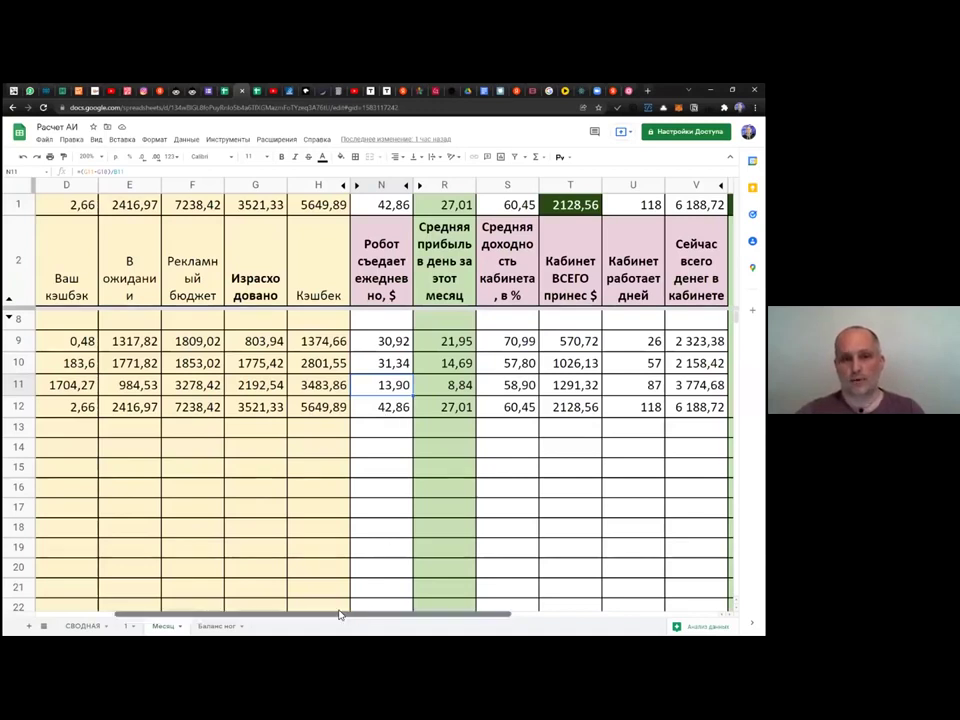
Step: Examine the 01.12.2021 row's cashback, robot daily spend, average daily profit and net monthly income
{"action": "scroll", "coordinate": [339, 614], "scroll_direction": "left", "scroll_amount": 1}
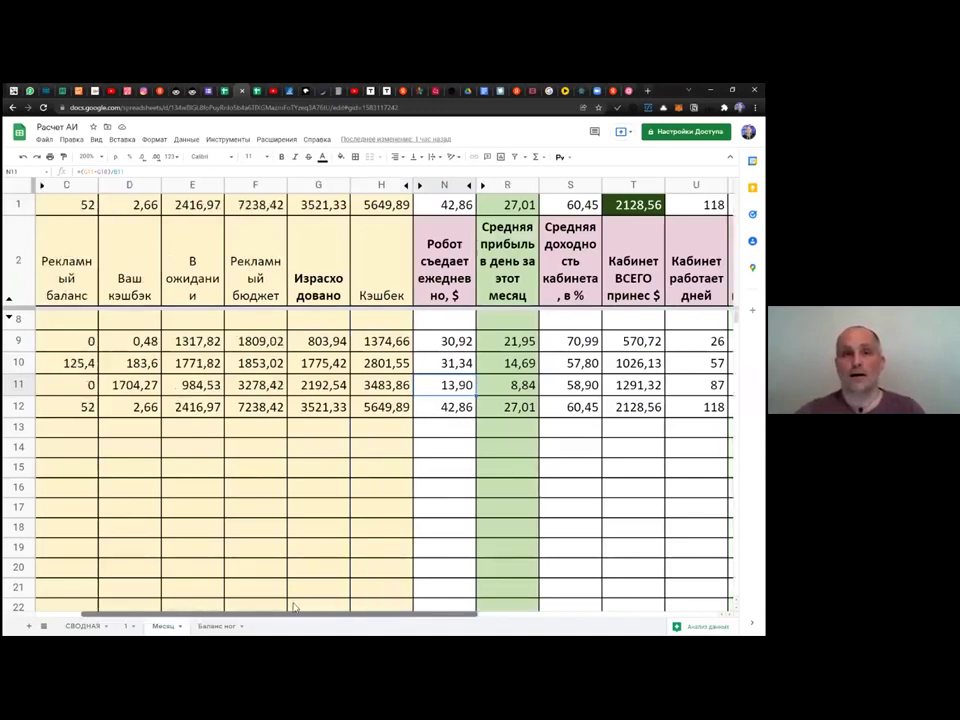
{"action": "scroll", "coordinate": [230, 606], "scroll_direction": "left", "scroll_amount": 2}
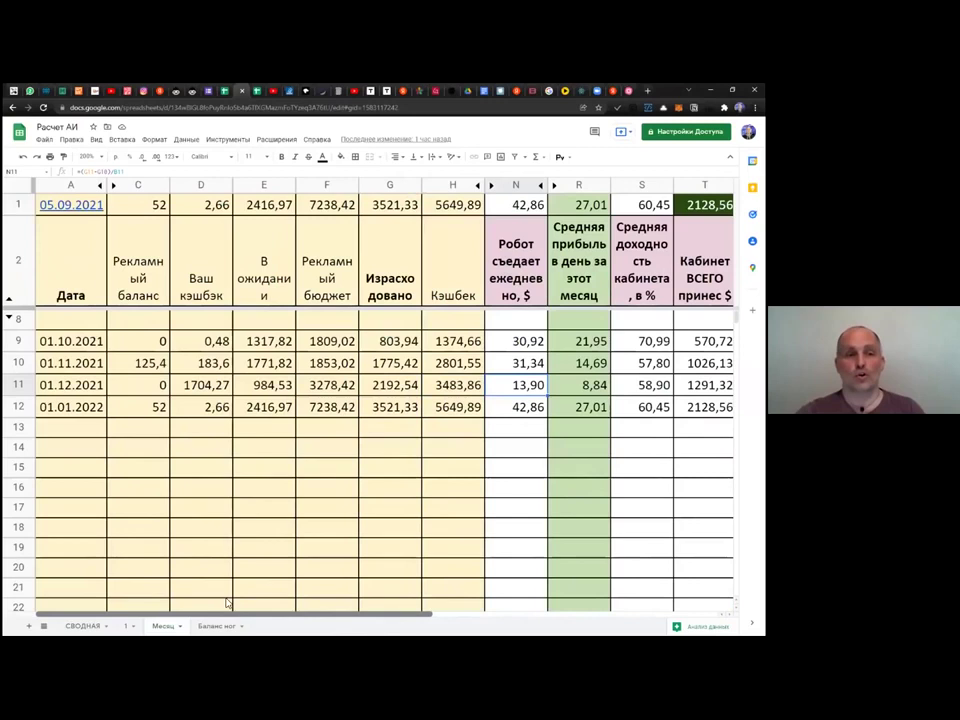
{"action": "left_click", "coordinate": [206, 386]}
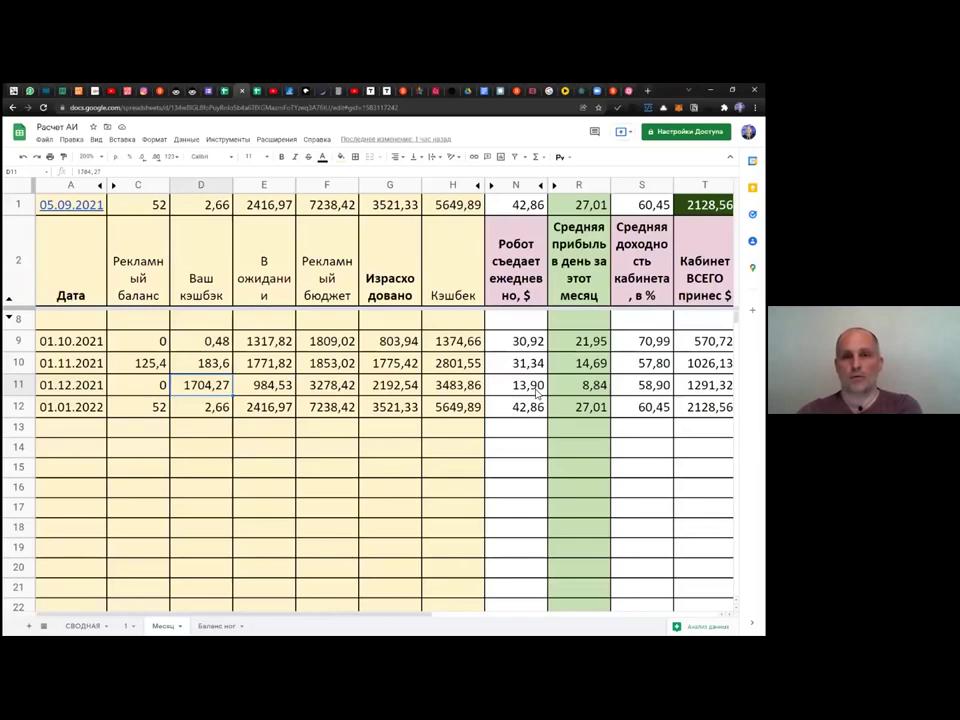
{"action": "left_click", "coordinate": [530, 386]}
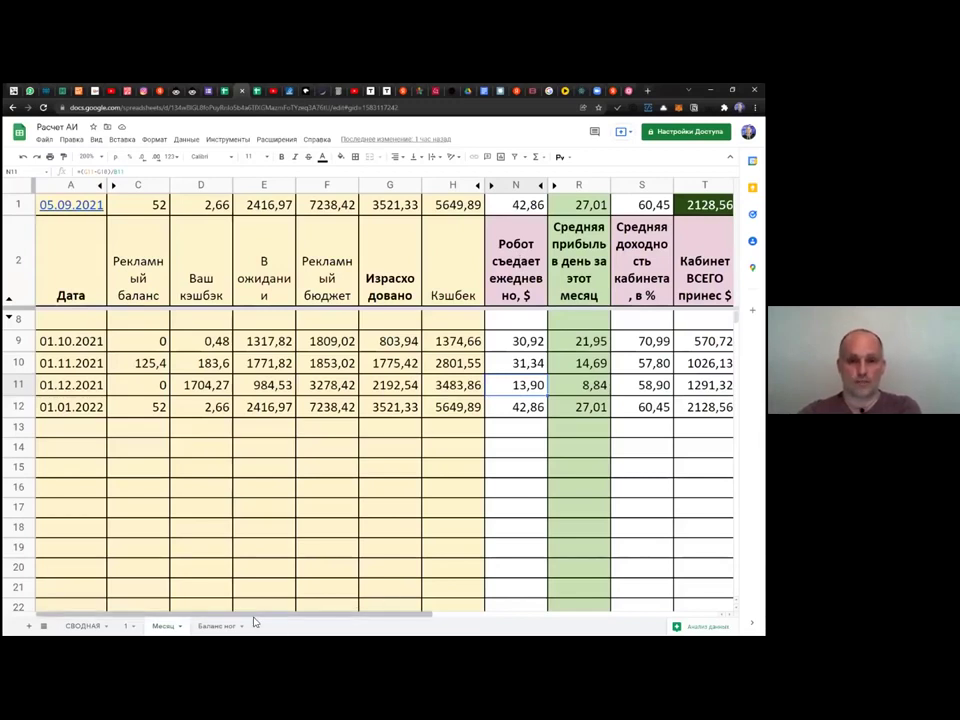
{"action": "left_click_drag", "start_coordinate": [290, 614], "coordinate": [443, 619]}
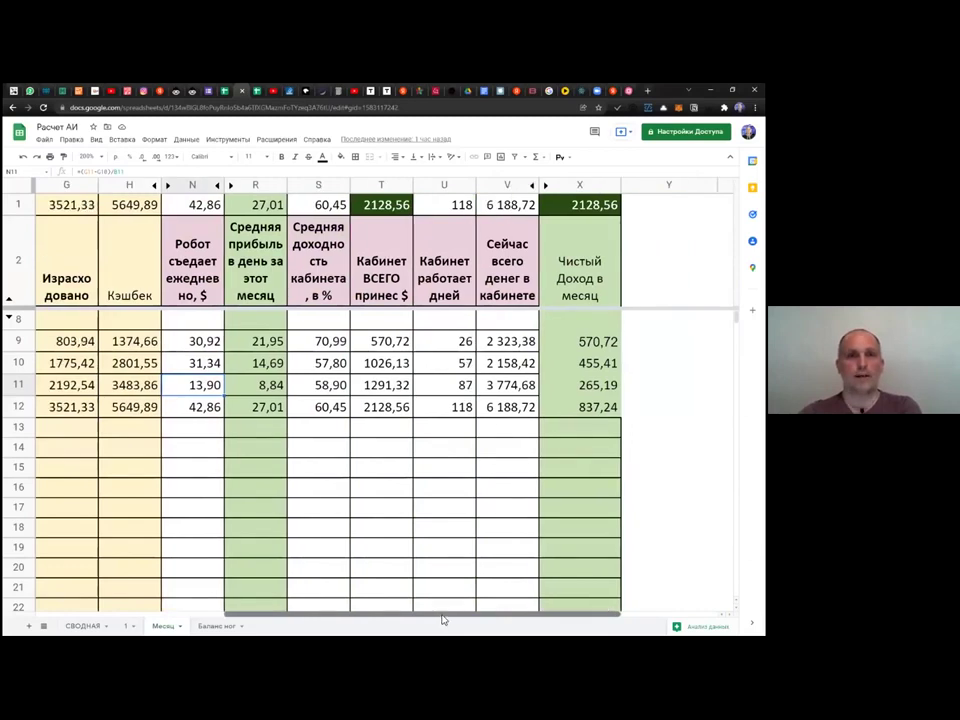
{"action": "left_click", "coordinate": [283, 385]}
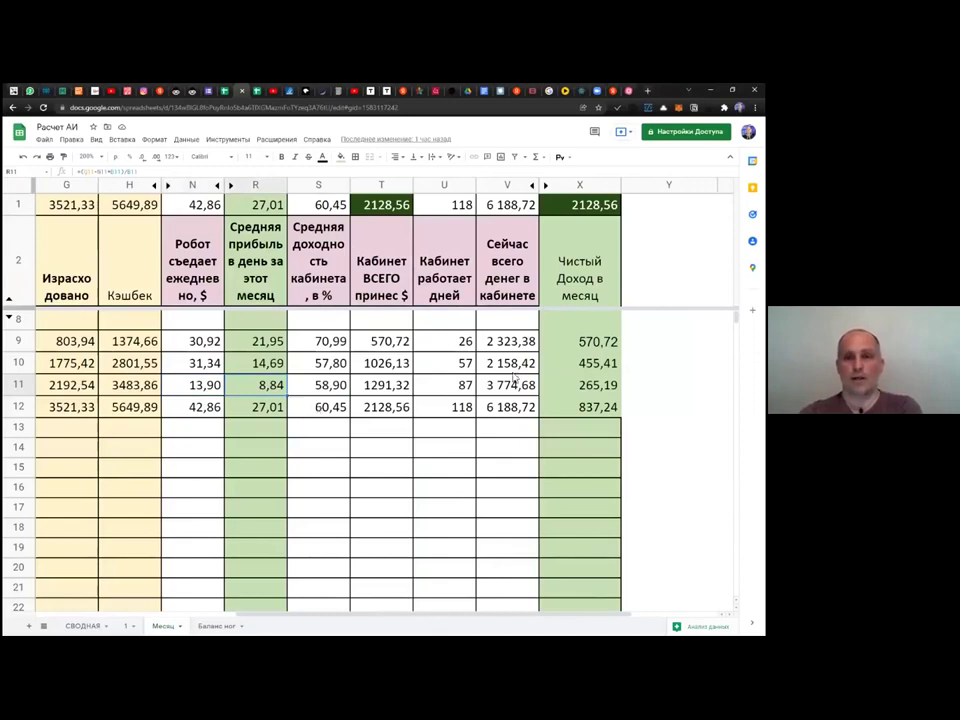
{"action": "left_click", "coordinate": [580, 385]}
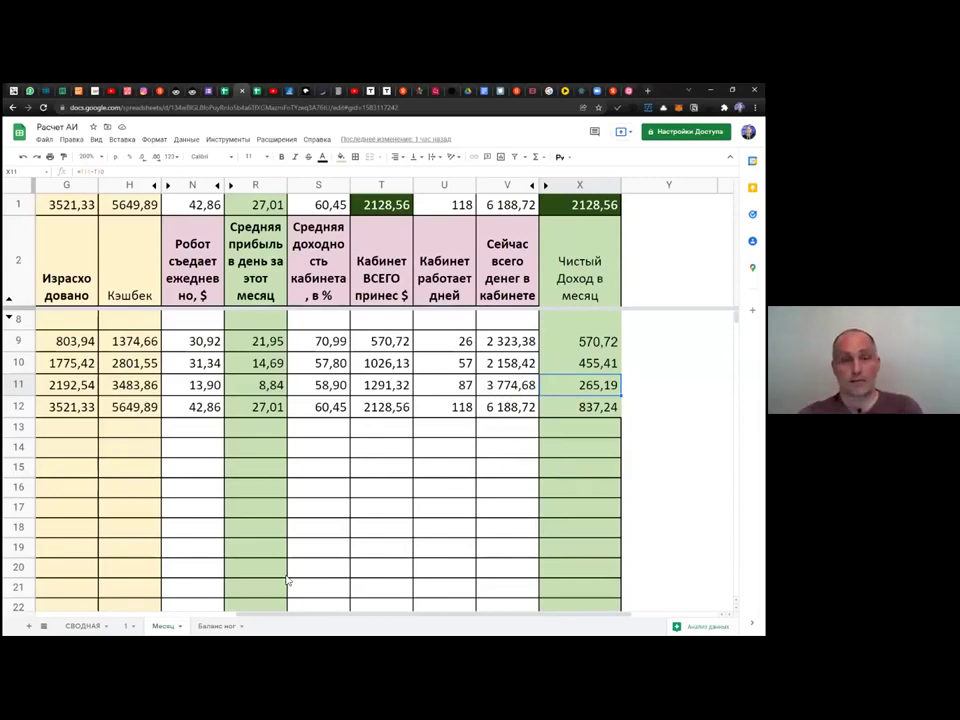
{"action": "left_click_drag", "start_coordinate": [226, 610], "coordinate": [297, 615]}
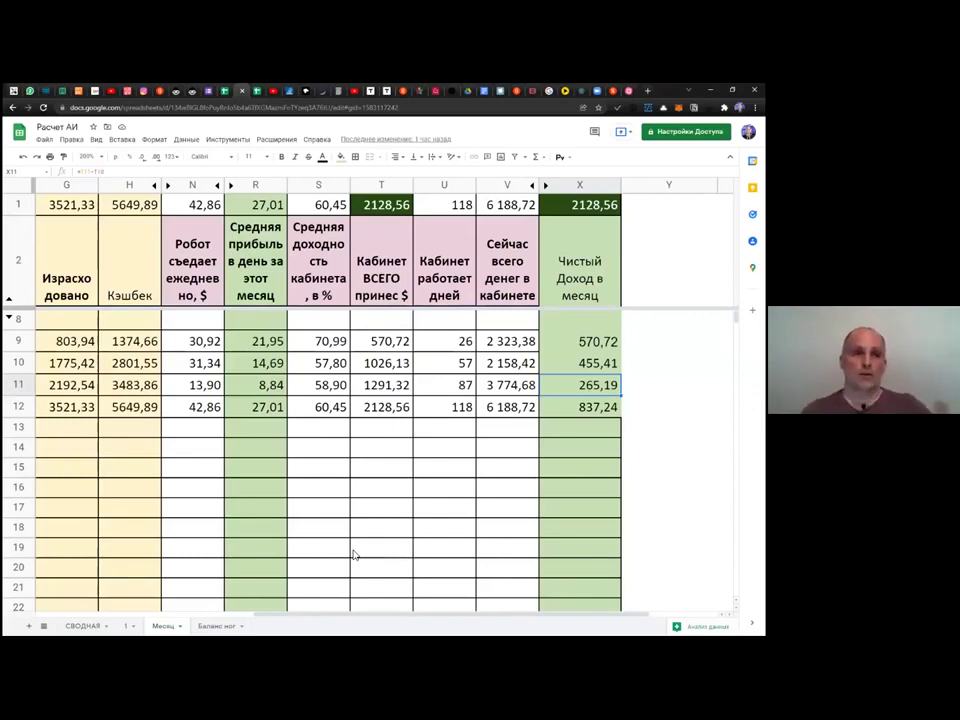
{"action": "left_click", "coordinate": [320, 610]}
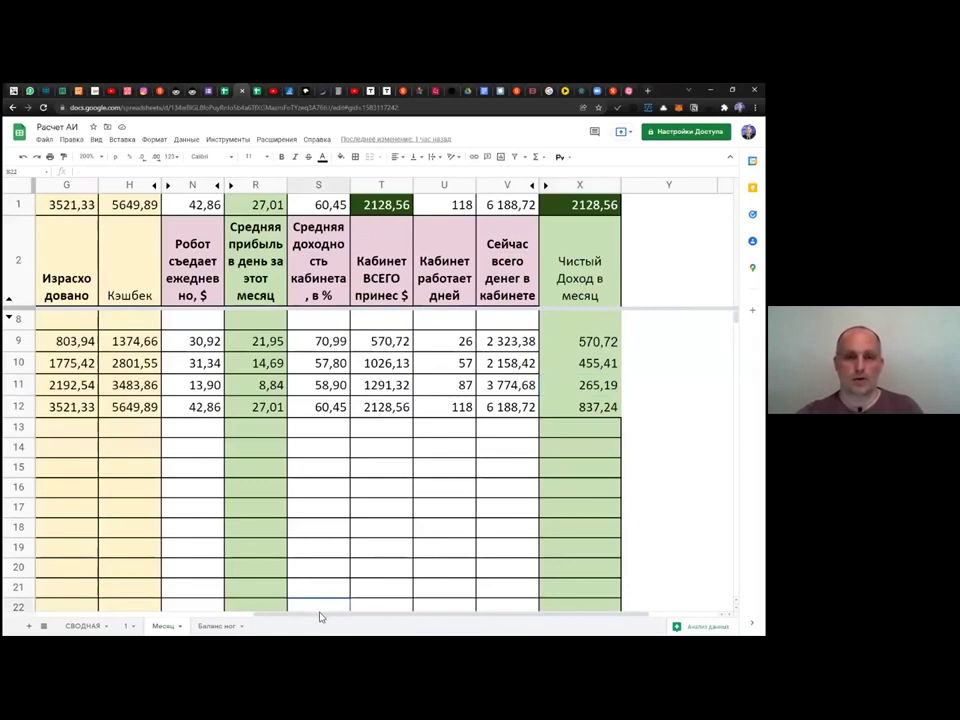
{"action": "left_click_drag", "start_coordinate": [227, 619], "coordinate": [140, 615]}
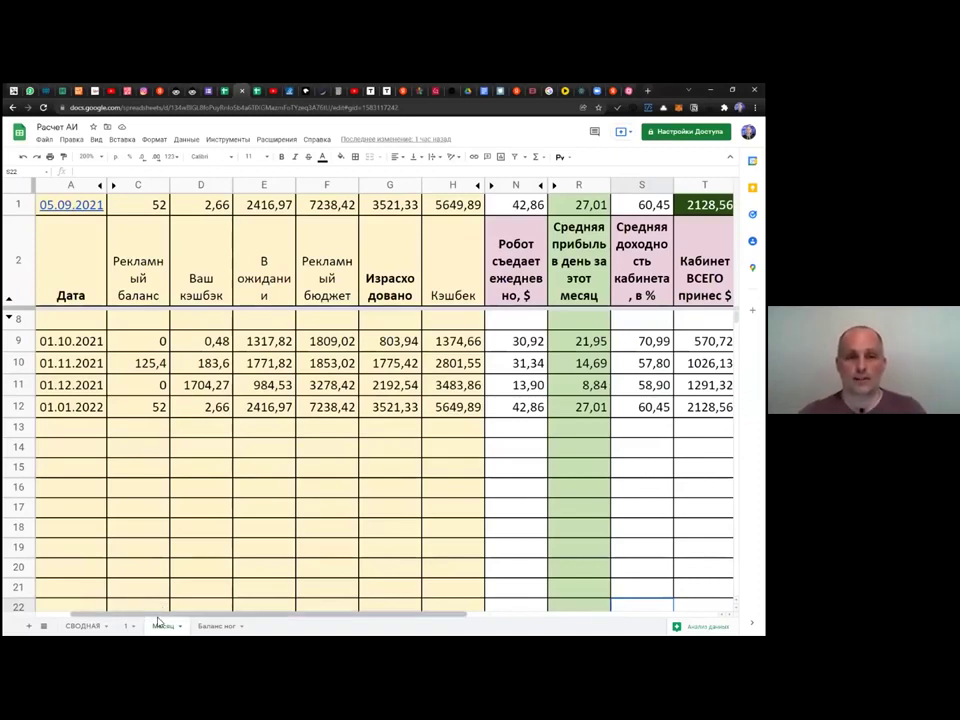
{"action": "left_click_drag", "start_coordinate": [205, 617], "coordinate": [278, 616]}
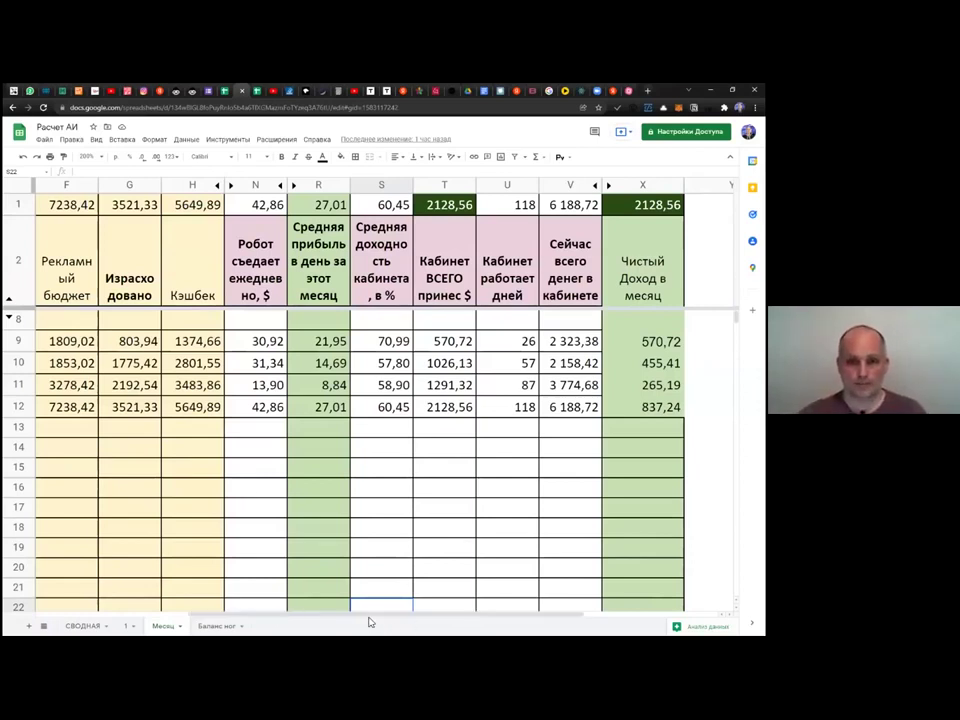
{"action": "left_click_drag", "start_coordinate": [399, 619], "coordinate": [423, 616]}
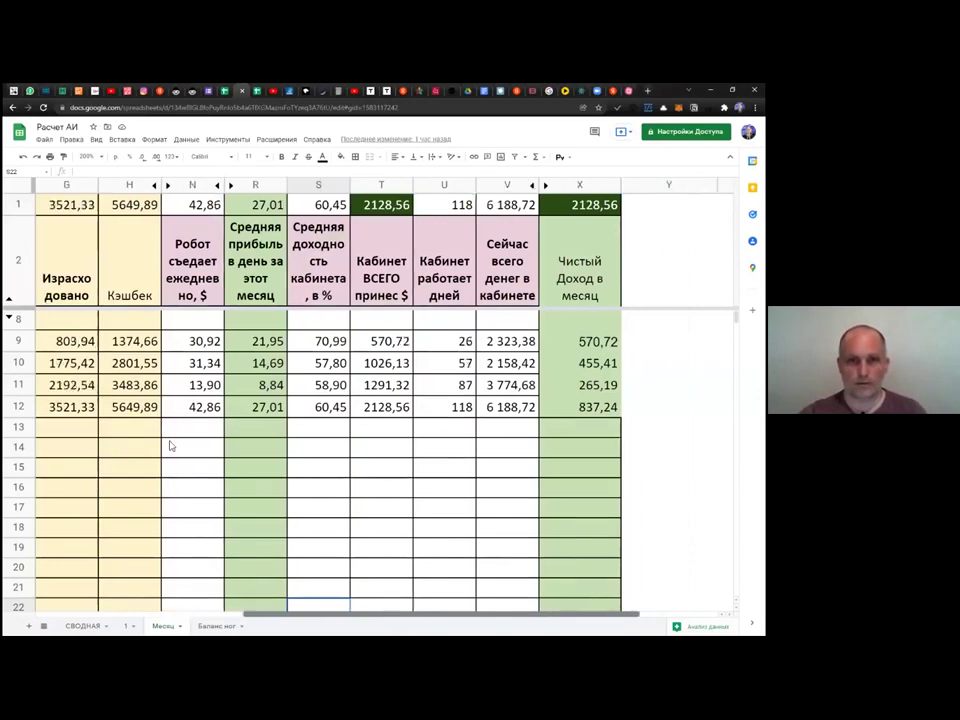
Step: Review the 01.11.2021 average daily profit, the monthly net income column, and the number of days worked in the 01.10.2021 row
{"action": "left_click", "coordinate": [265, 363]}
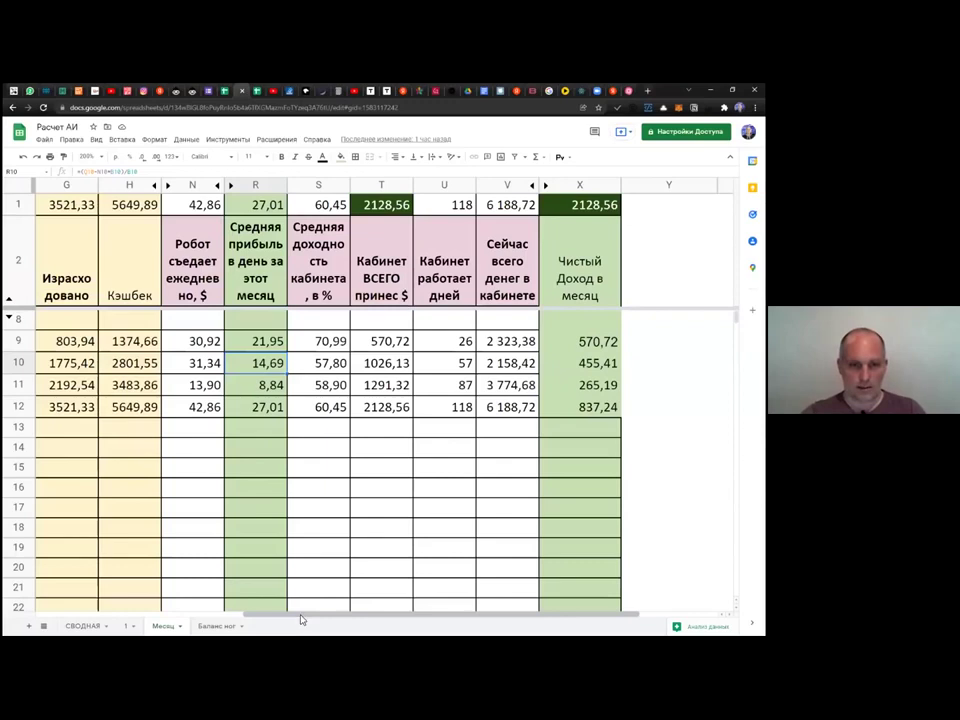
{"action": "scroll", "coordinate": [148, 605], "scroll_direction": "left", "scroll_amount": 8}
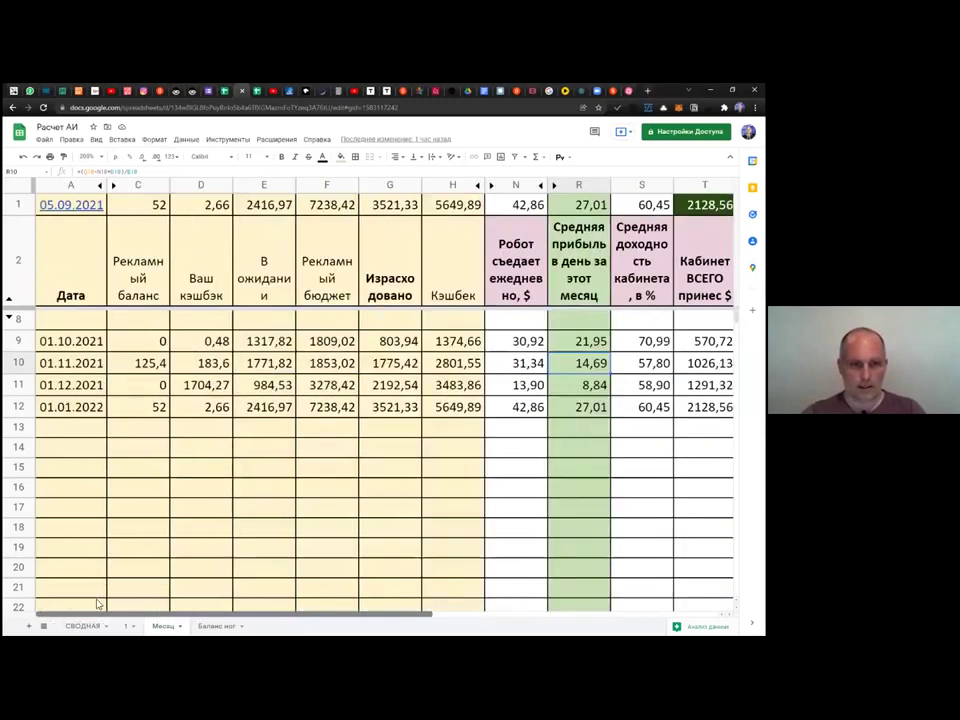
{"action": "scroll", "coordinate": [222, 601], "scroll_direction": "right", "scroll_amount": 6}
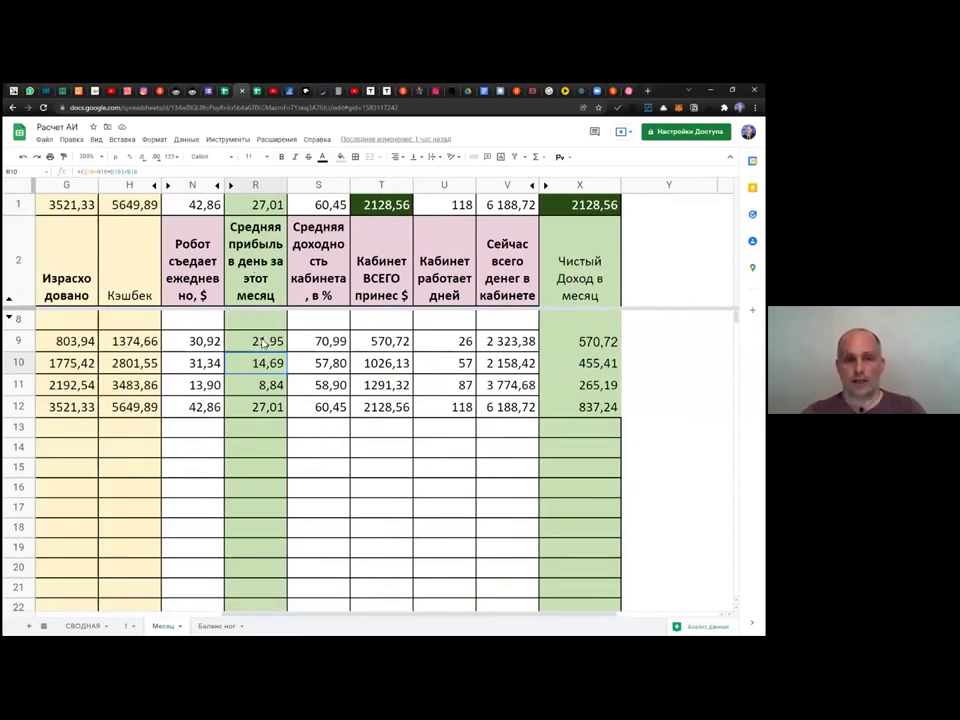
{"action": "left_click", "coordinate": [596, 387]}
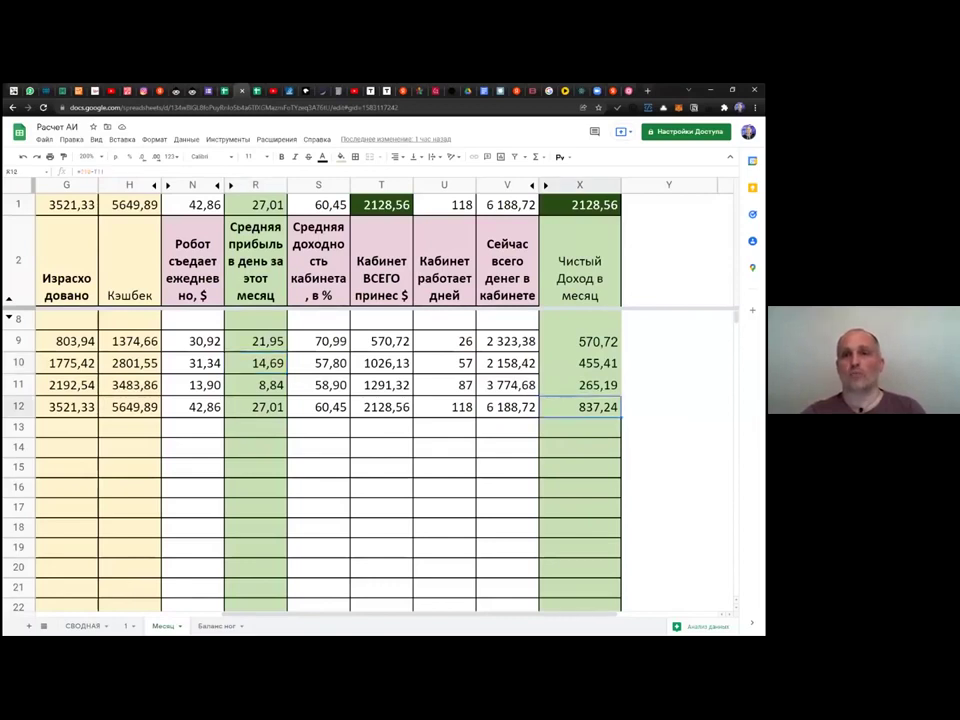
{"action": "key", "text": "Up"}
{"action": "key", "text": "Up"}
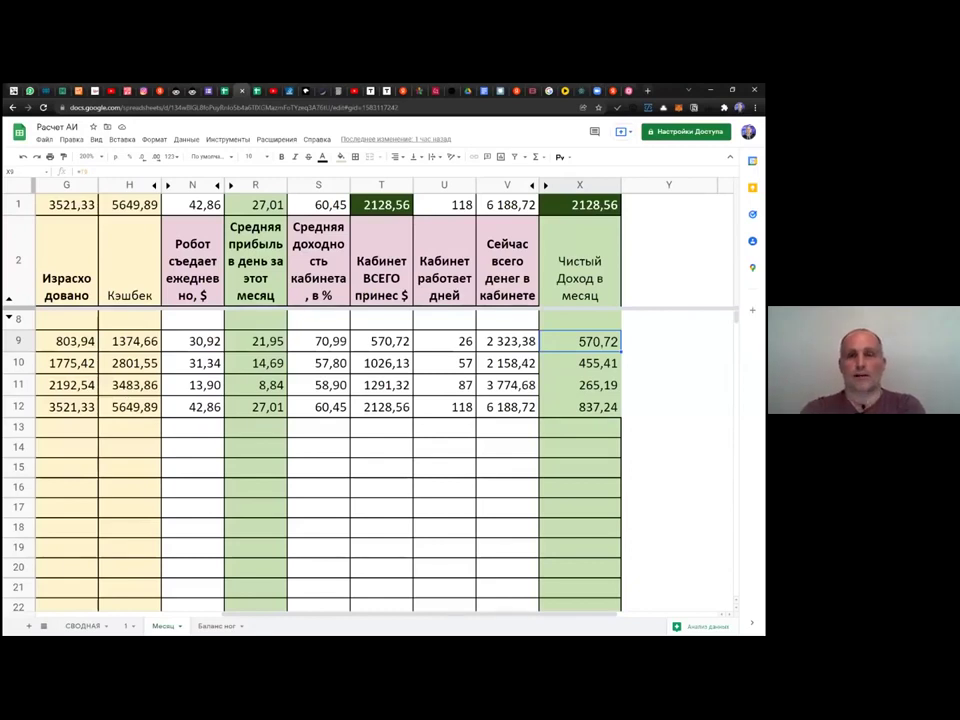
{"action": "left_click", "coordinate": [451, 342]}
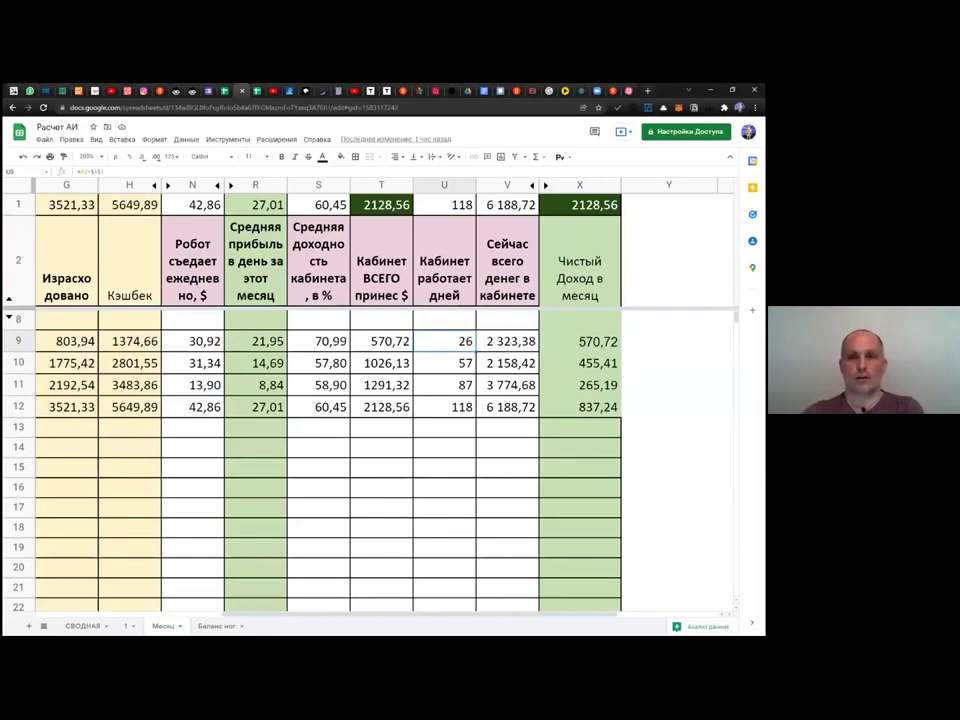
{"action": "left_click", "coordinate": [580, 341]}
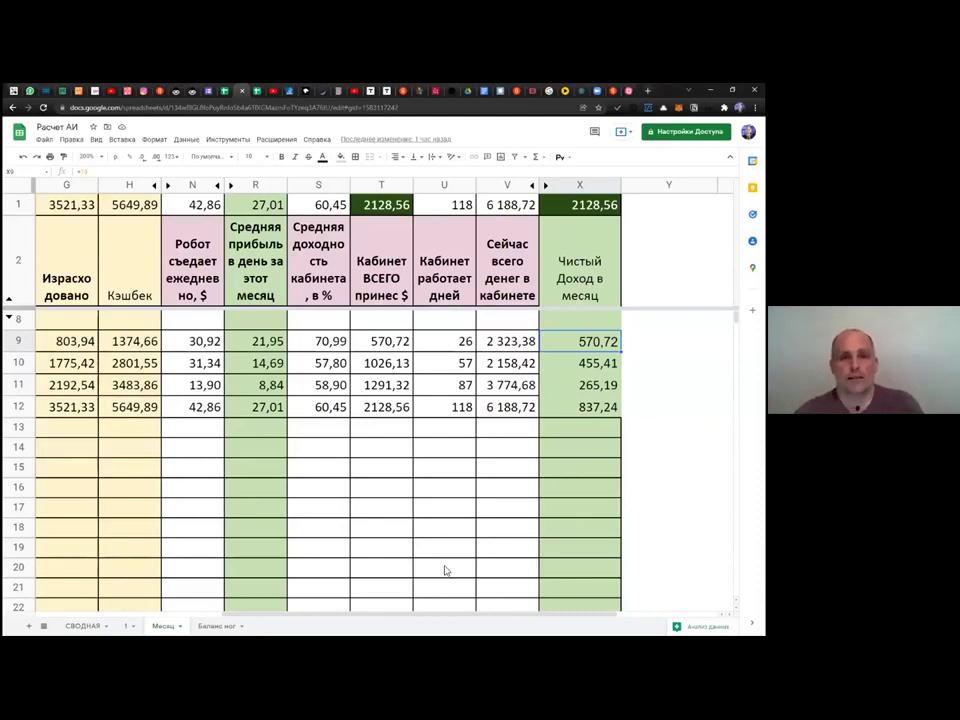
Step: Inspect the formula behind the average account return percentage for 01.01.2022, leaving the cell unedited
{"action": "left_click_drag", "start_coordinate": [338, 617], "coordinate": [314, 617]}
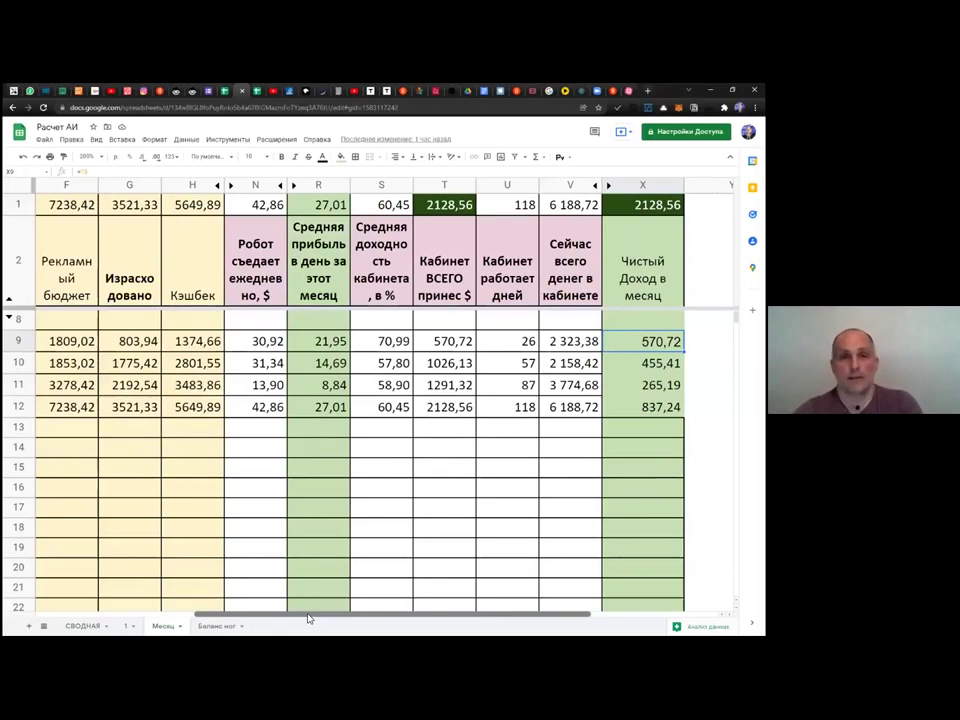
{"action": "left_click", "coordinate": [389, 410]}
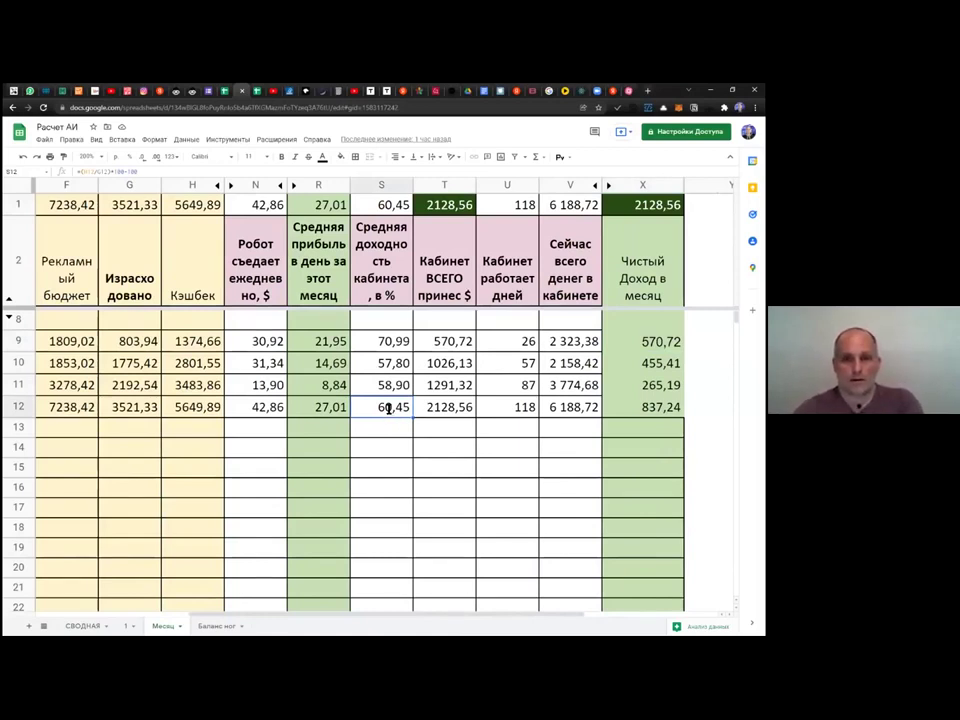
{"action": "double_click", "coordinate": [387, 408]}
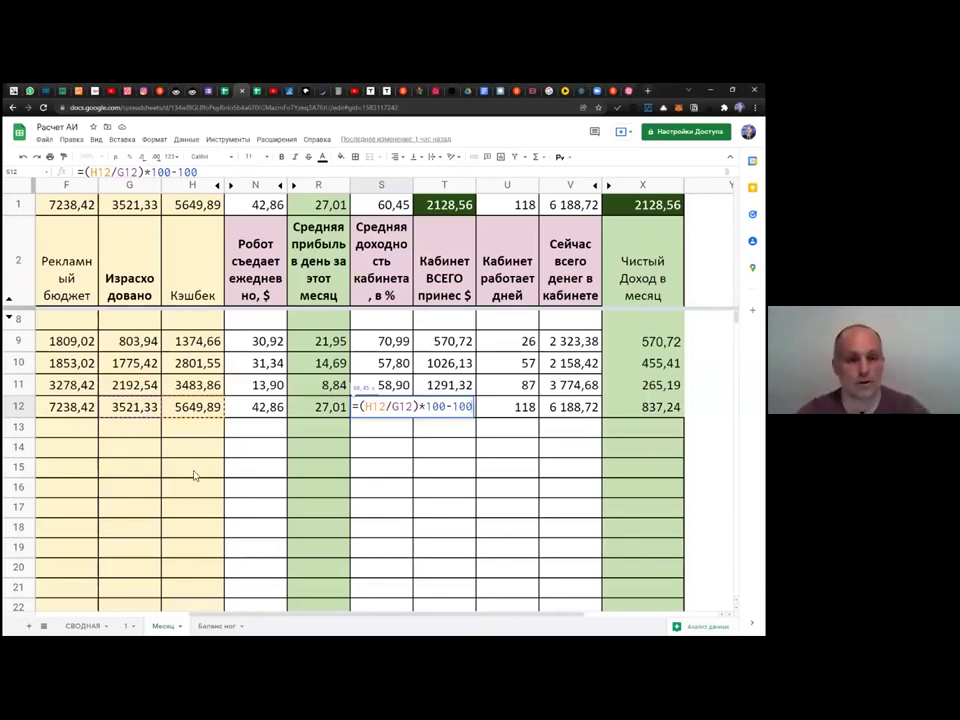
{"action": "key", "text": "Escape"}
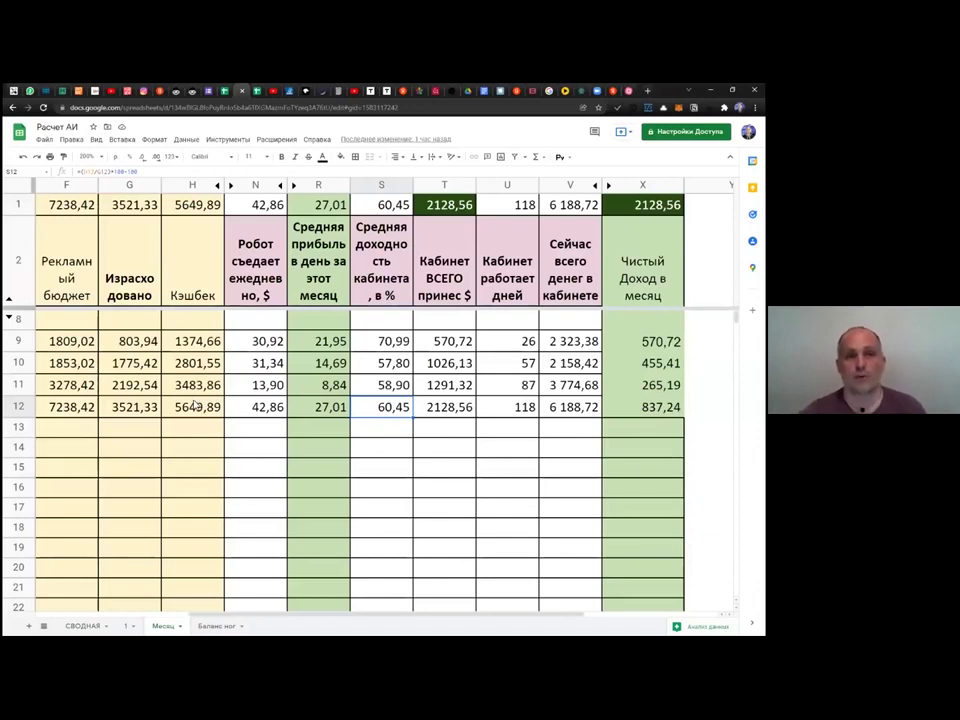
Step: Review the cashback in row 12, and the amount spent, cashback and average account return percentage in row 9
{"action": "left_click", "coordinate": [193, 406]}
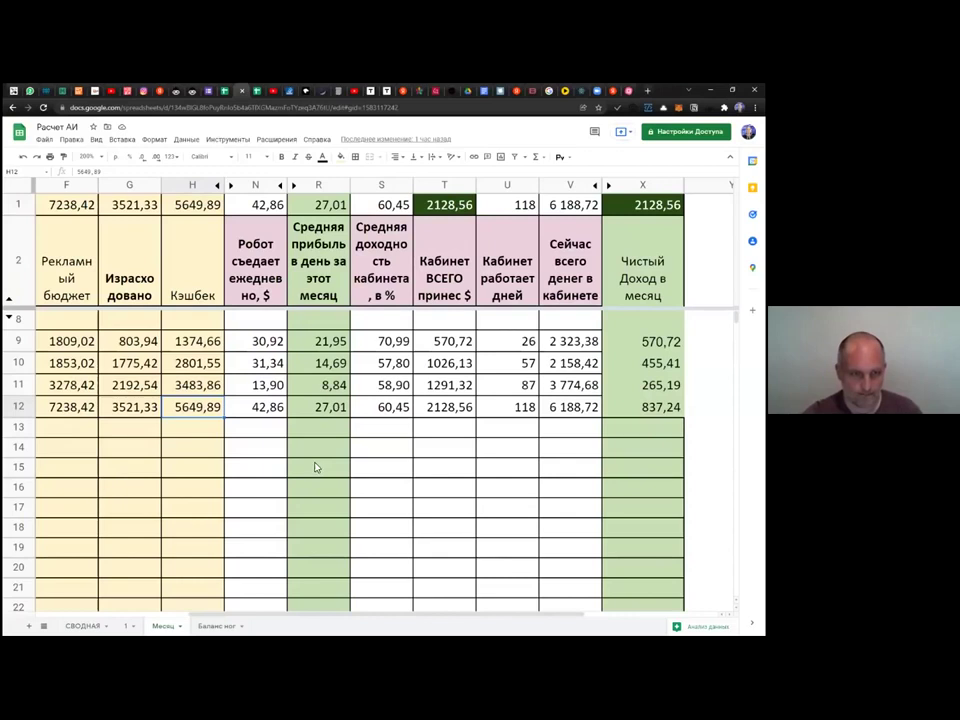
{"action": "left_click", "coordinate": [345, 476]}
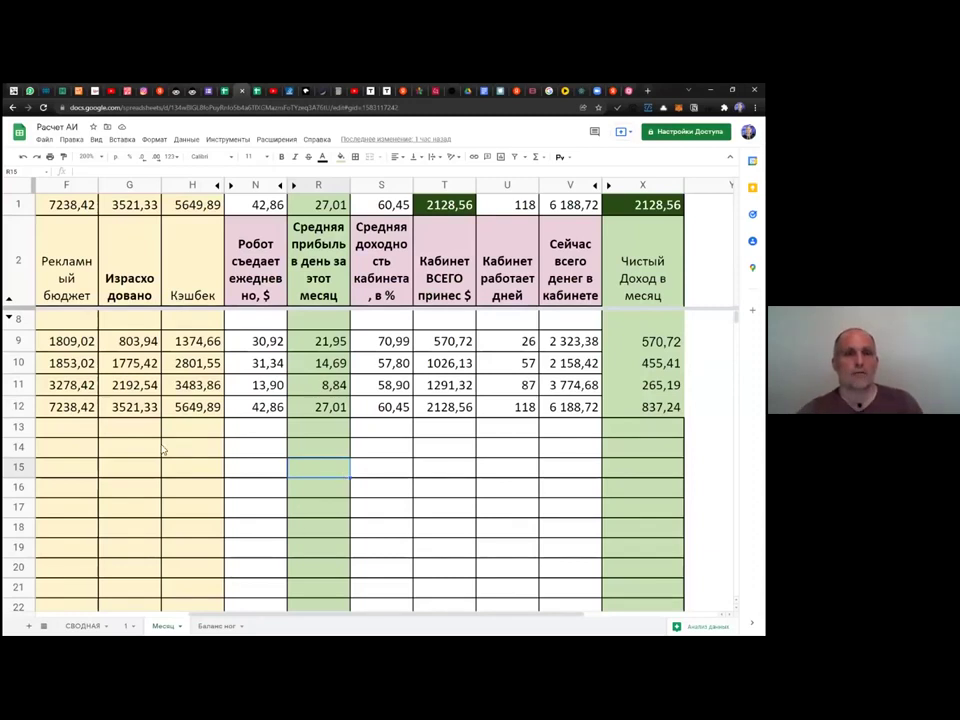
{"action": "left_click", "coordinate": [135, 341]}
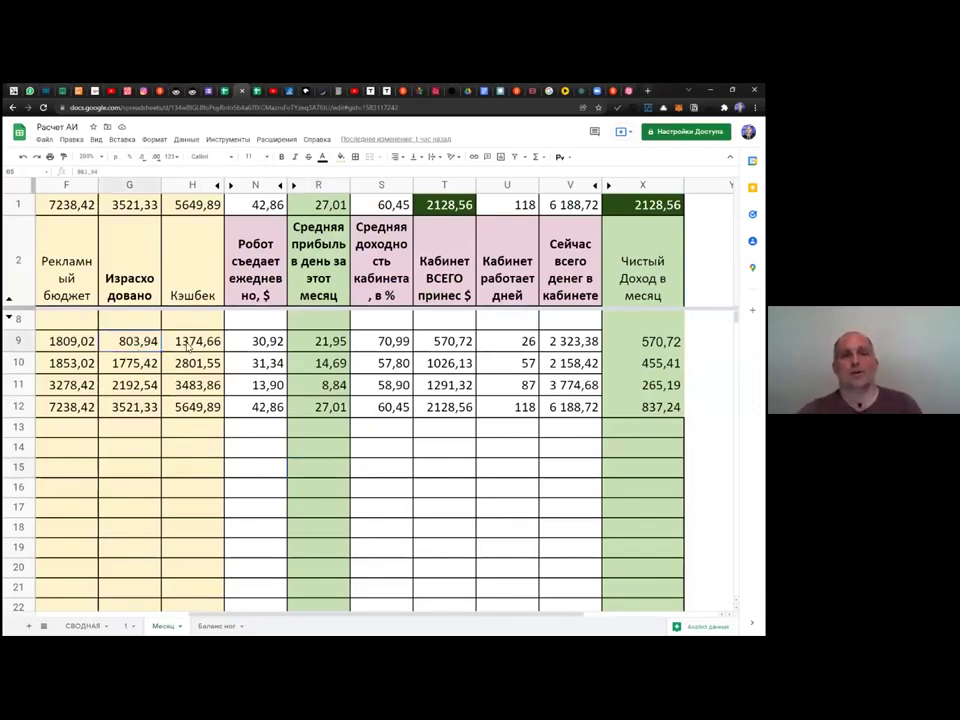
{"action": "left_click", "coordinate": [193, 343]}
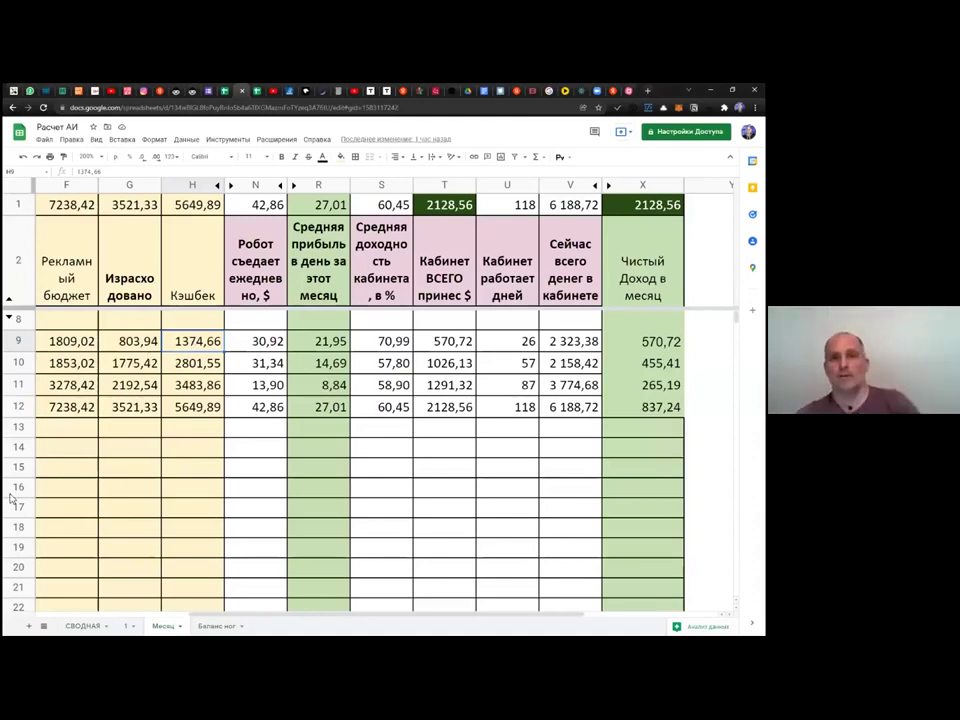
{"action": "left_click", "coordinate": [400, 340]}
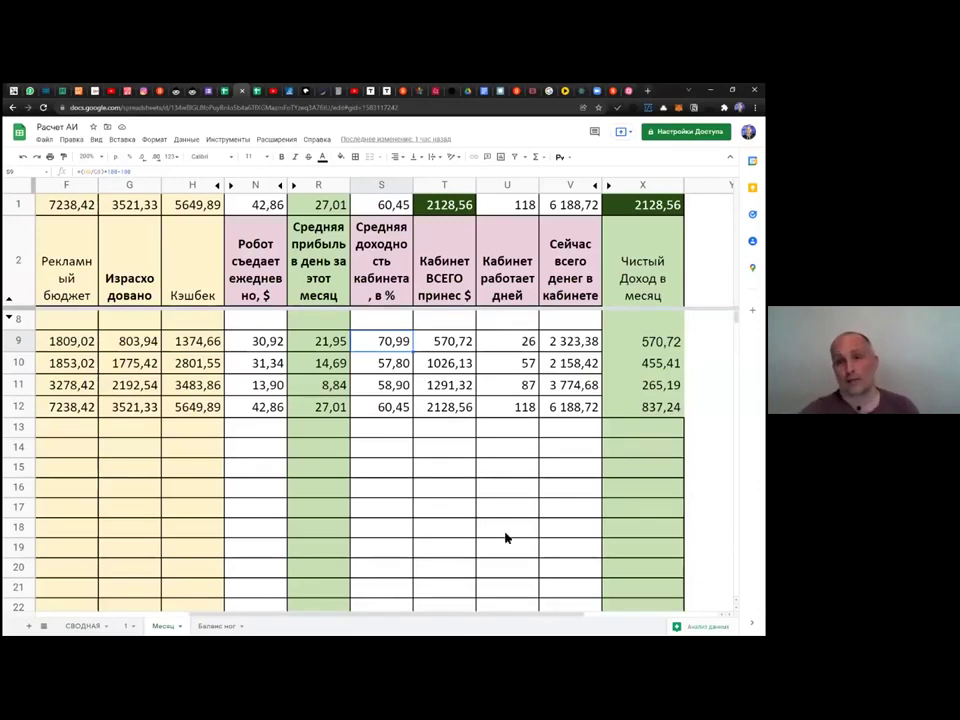
Step: Inspect the formula behind the total money currently in the account in row 12, leaving the cell unedited
{"action": "left_click_drag", "start_coordinate": [265, 621], "coordinate": [321, 621]}
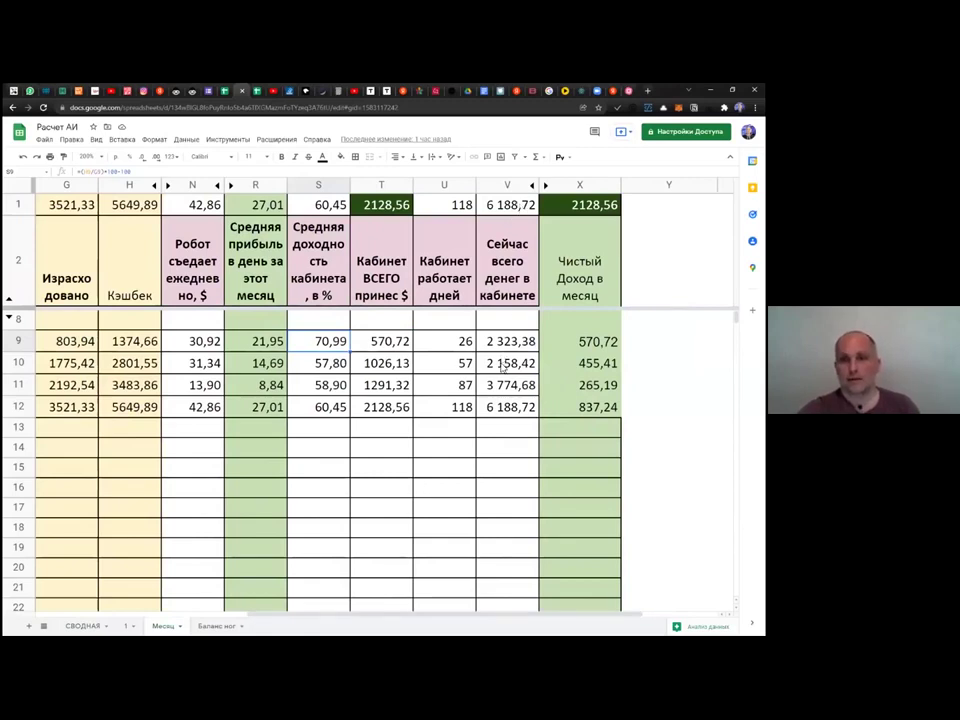
{"action": "left_click", "coordinate": [507, 407]}
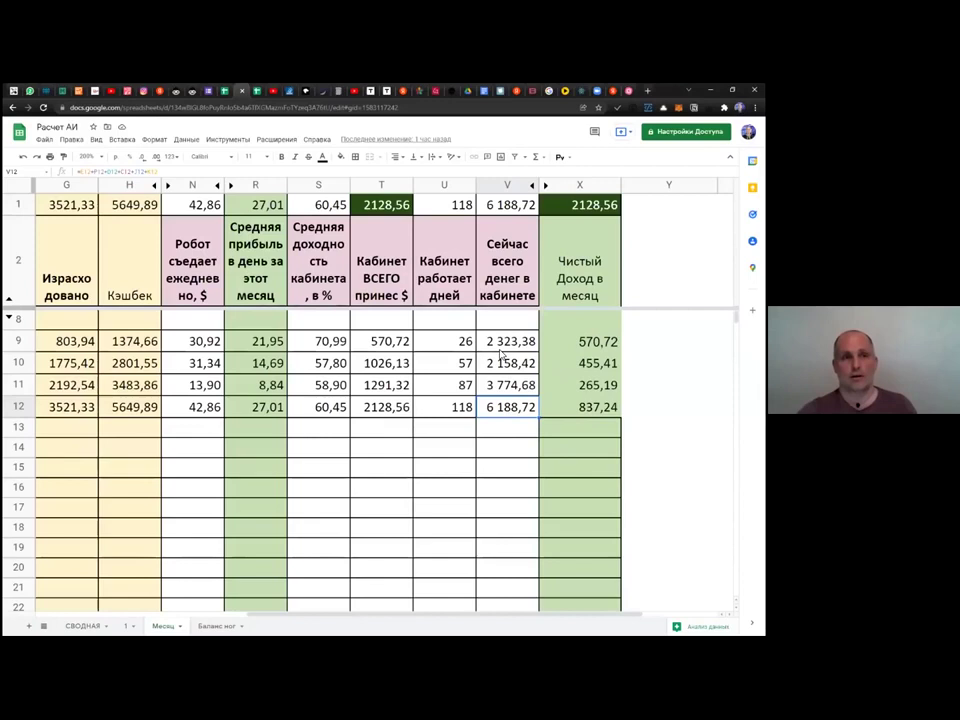
{"action": "left_click", "coordinate": [518, 437]}
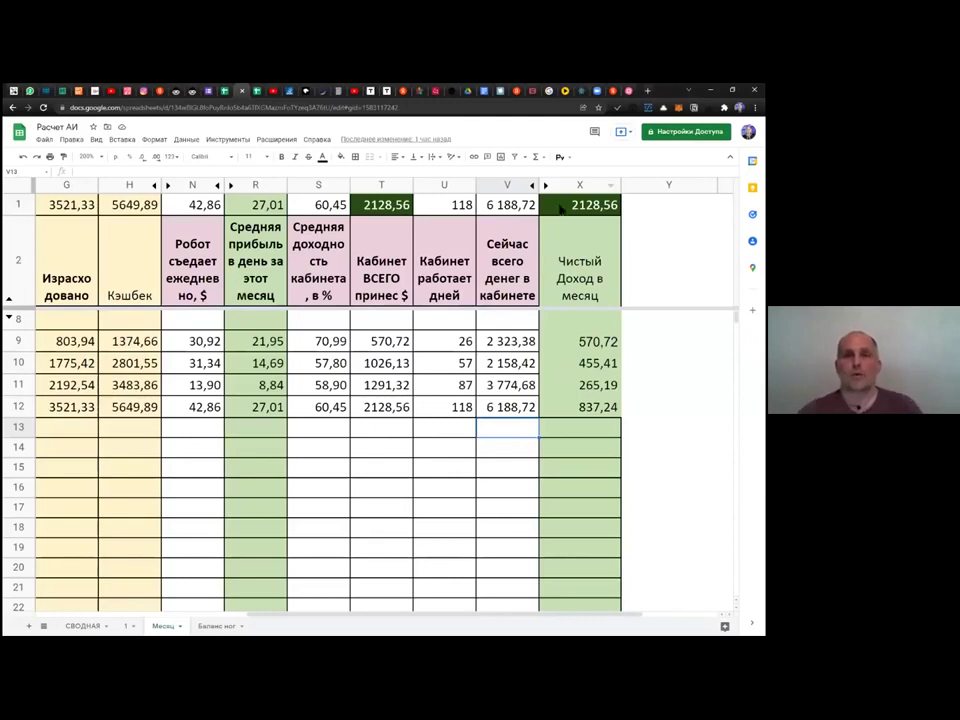
Step: Compare the row 1 totals for net income and overall account earnings with the monthly net income in rows 11 and 12
{"action": "left_click", "coordinate": [560, 207]}
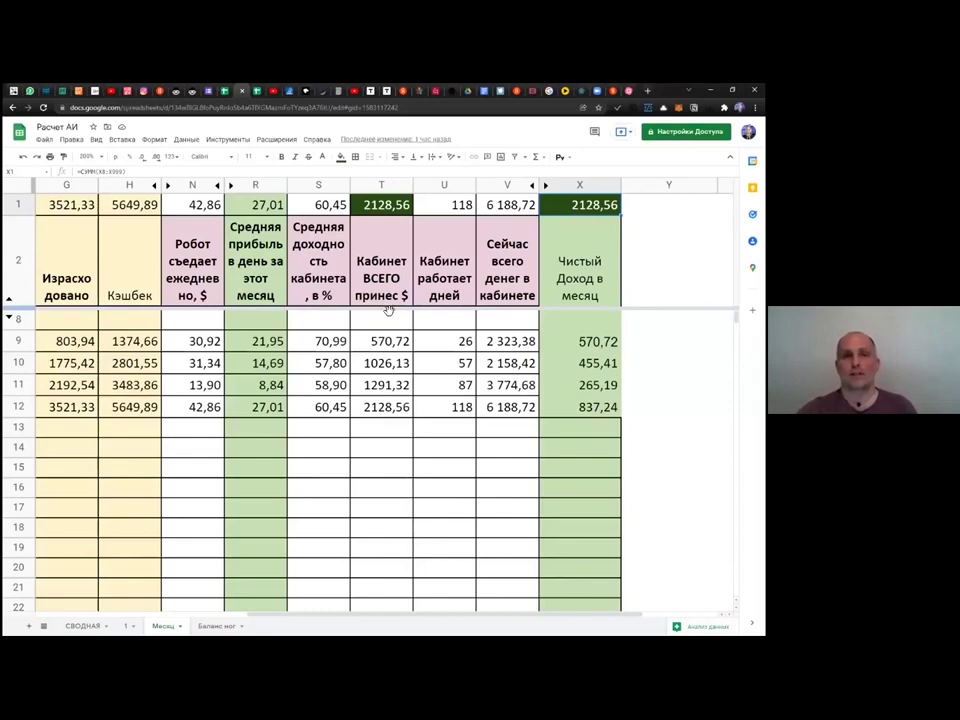
{"action": "left_click", "coordinate": [384, 207]}
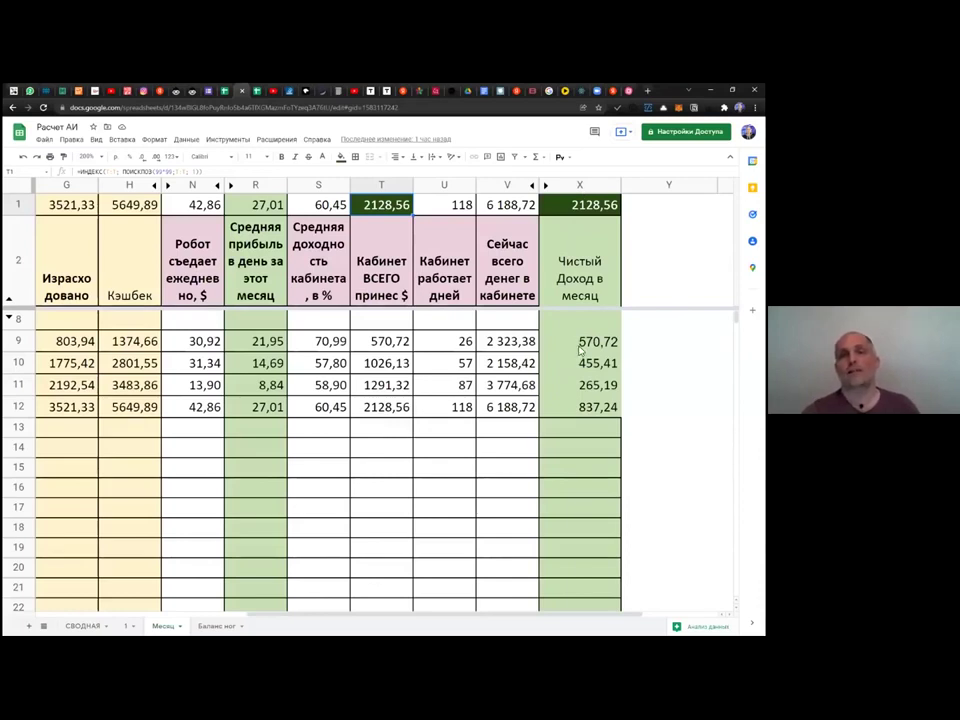
{"action": "left_click", "coordinate": [583, 386]}
{"action": "left_click", "coordinate": [585, 408]}
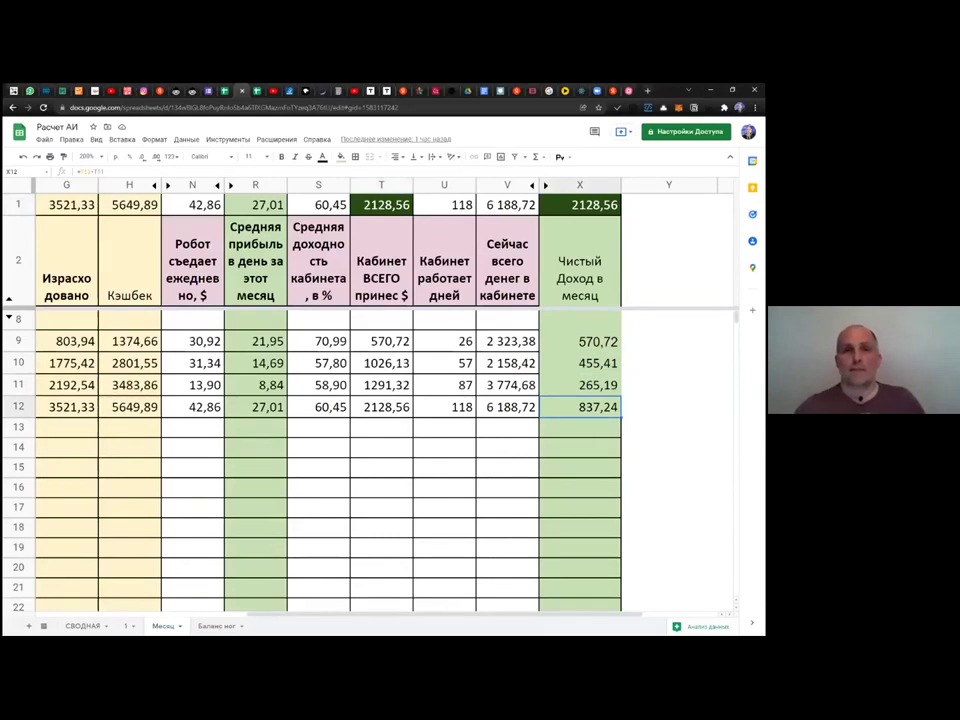